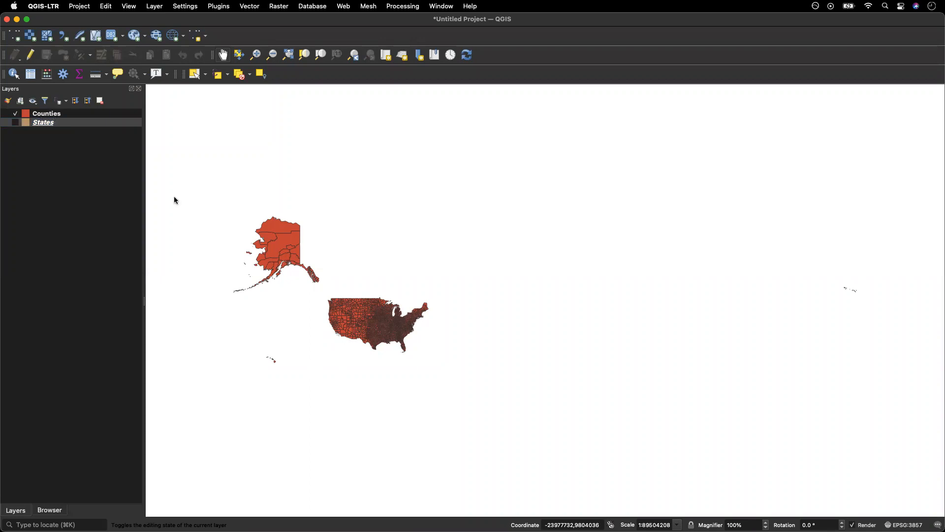
Compare the States and Counties layers and inspect the Counties attribute table.
left_click(16, 121)
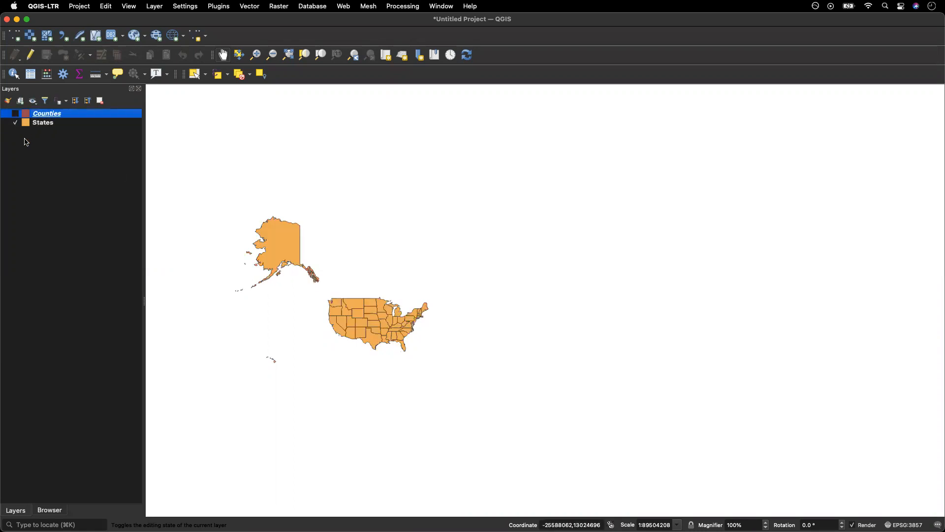
left_click(16, 122)
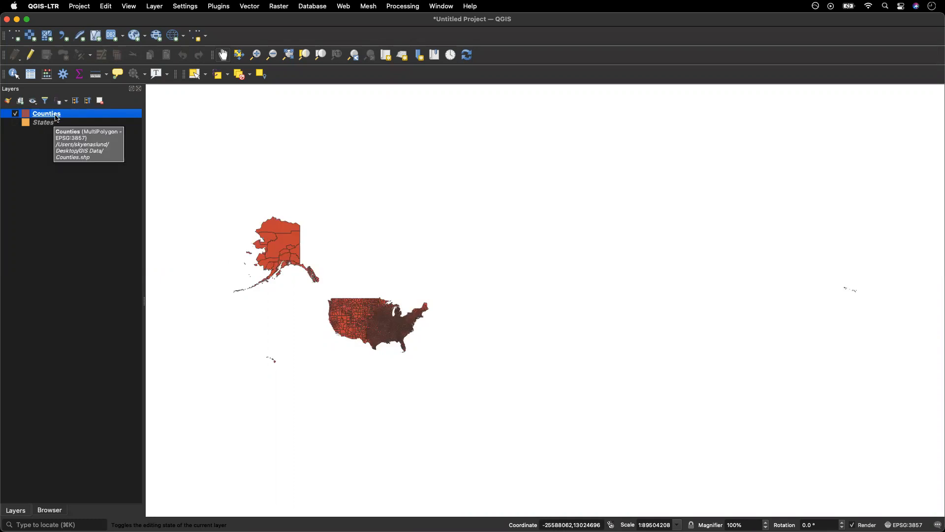
right_click(54, 117)
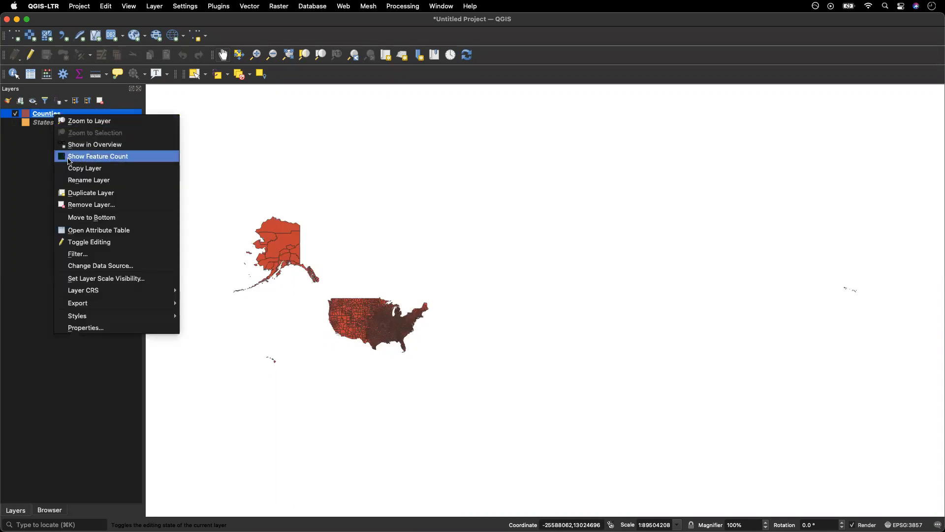
left_click(88, 230)
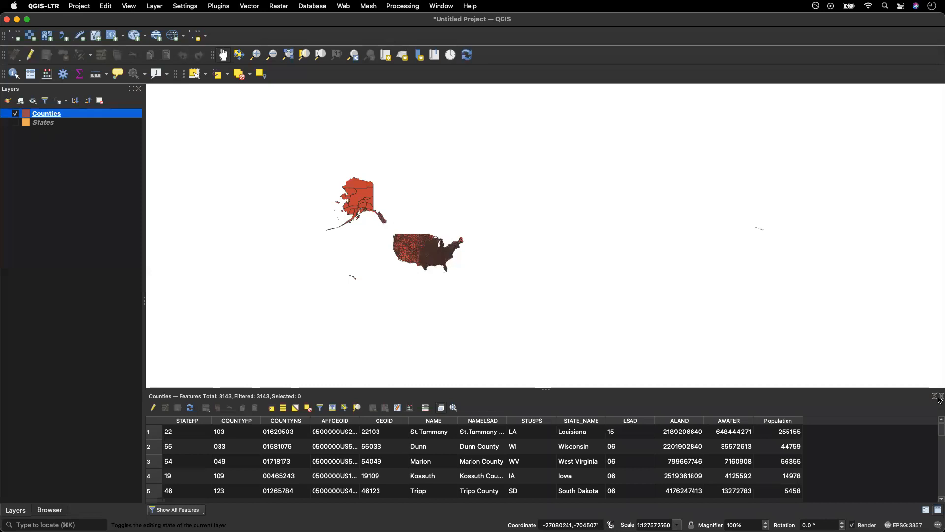
left_click(939, 398)
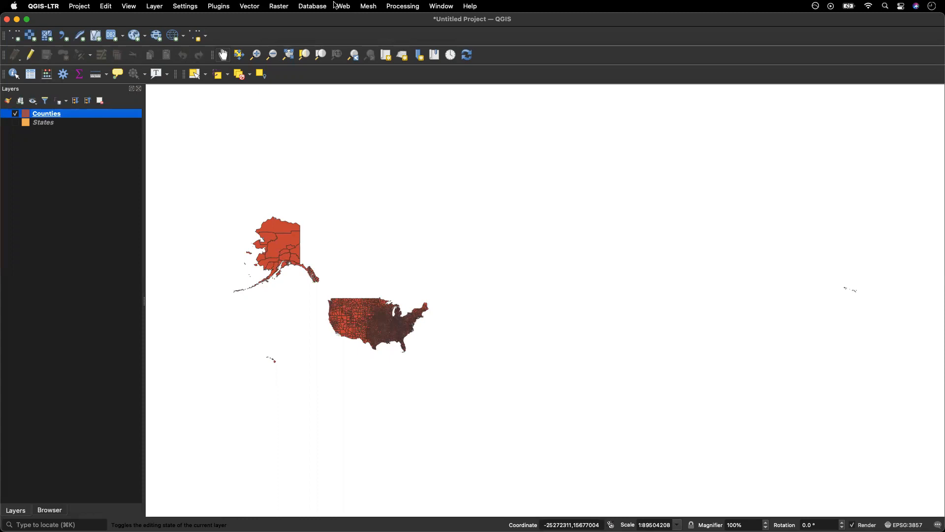
Start Random Points in Polygons with Counties as the input polygon layer.
left_click(252, 6)
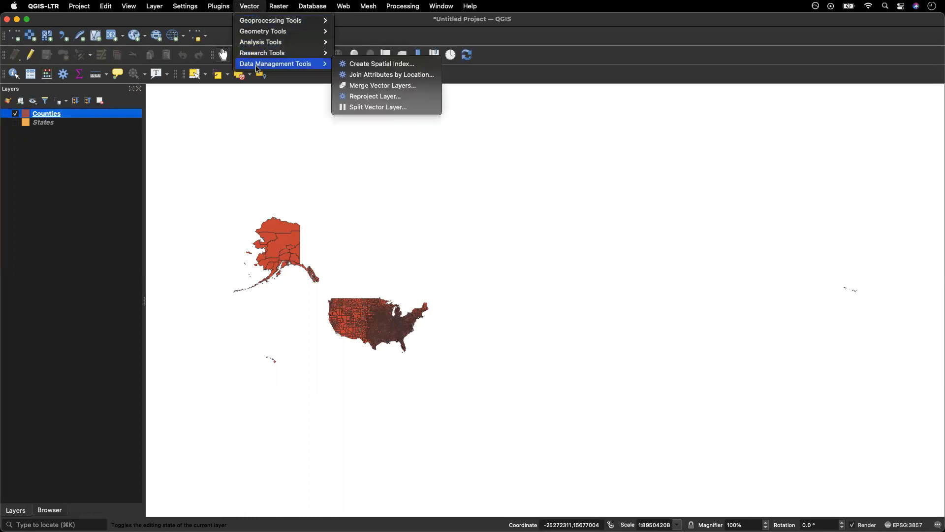
mouse_move(263, 52)
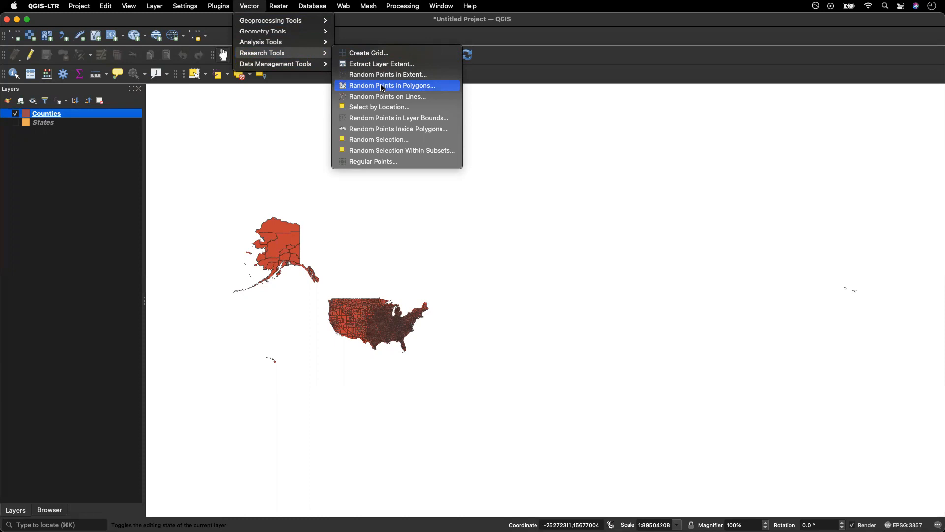
left_click(382, 86)
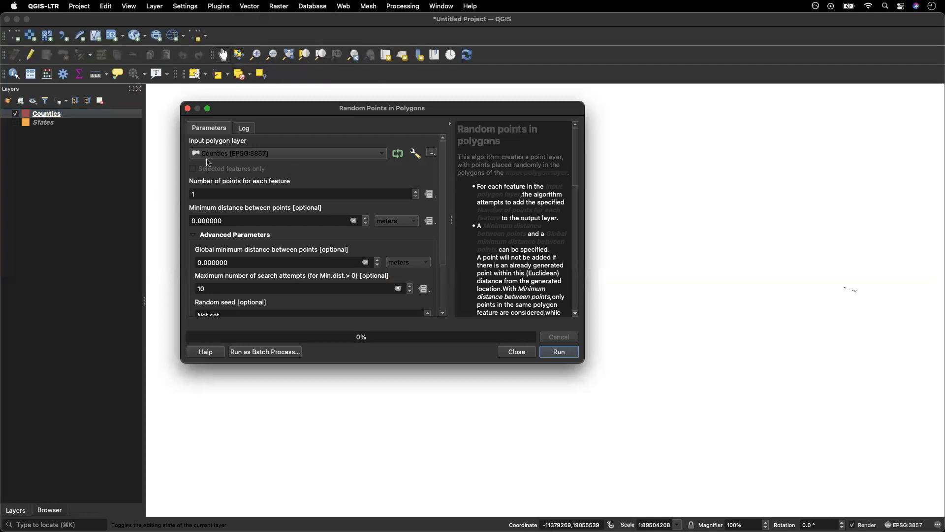
left_click(219, 153)
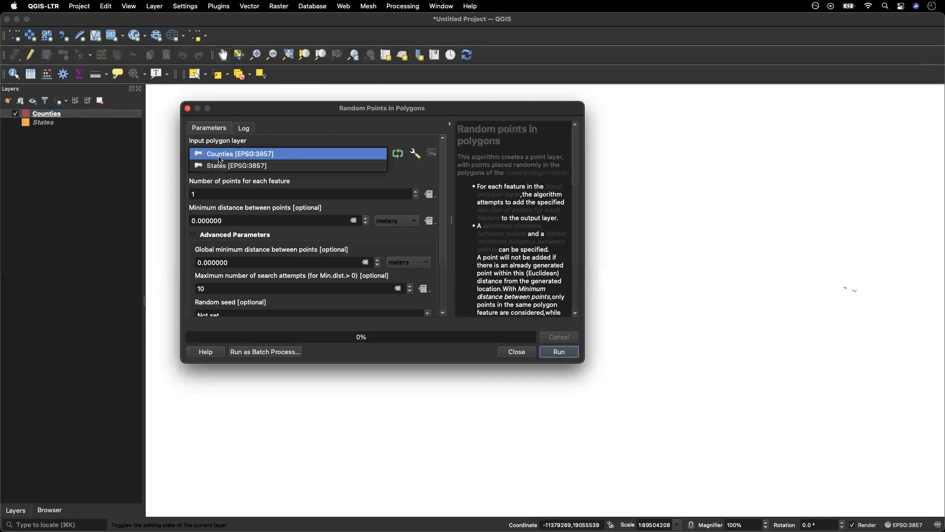
left_click(219, 154)
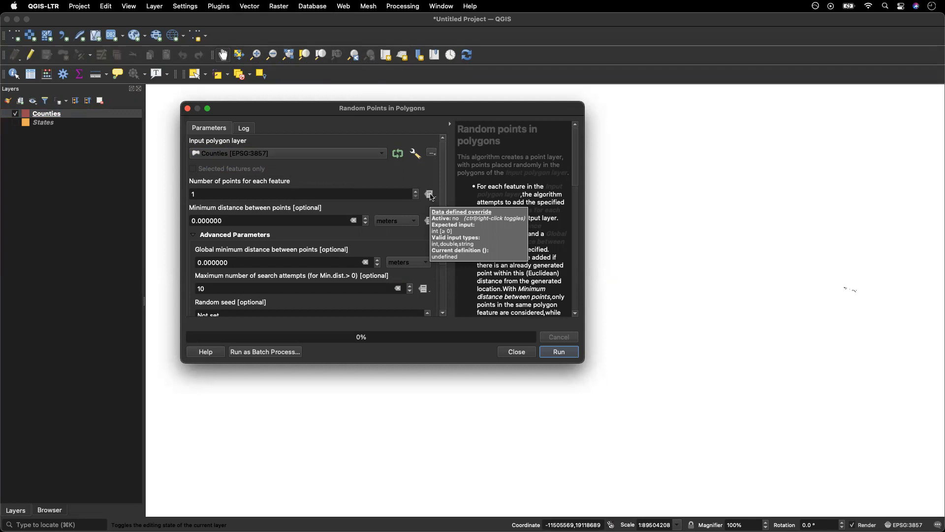
Bring up the data-defined Assistant for the number of points per feature.
left_click(430, 195)
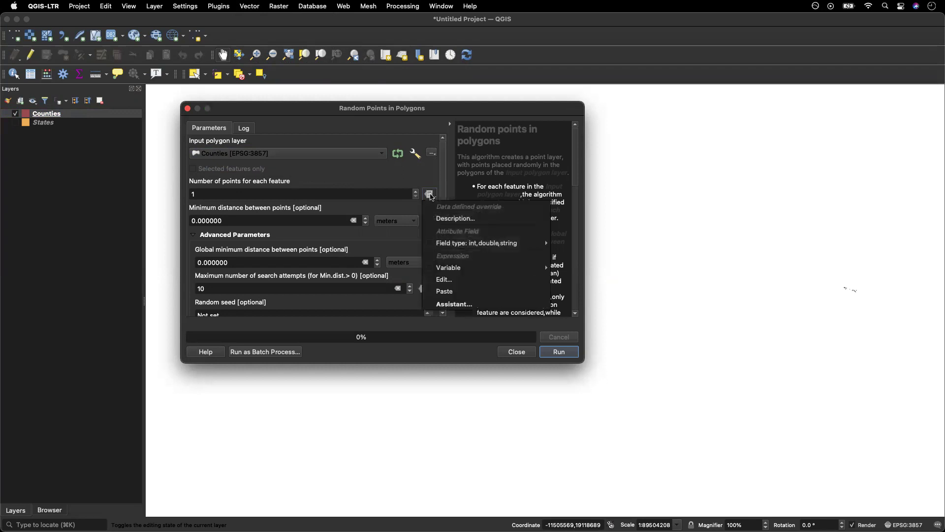
left_click(446, 306)
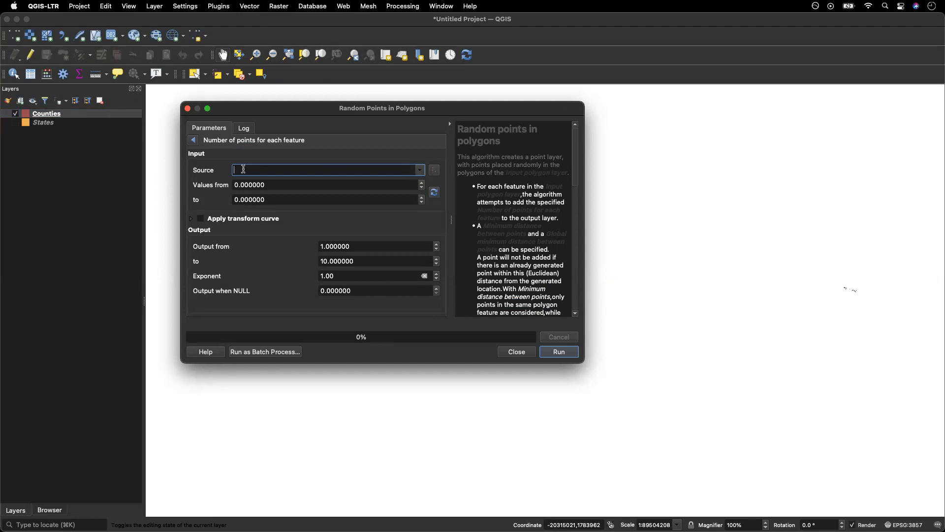
scroll(243, 169, "down", 1)
type("Population")
type("/10")
type("00")
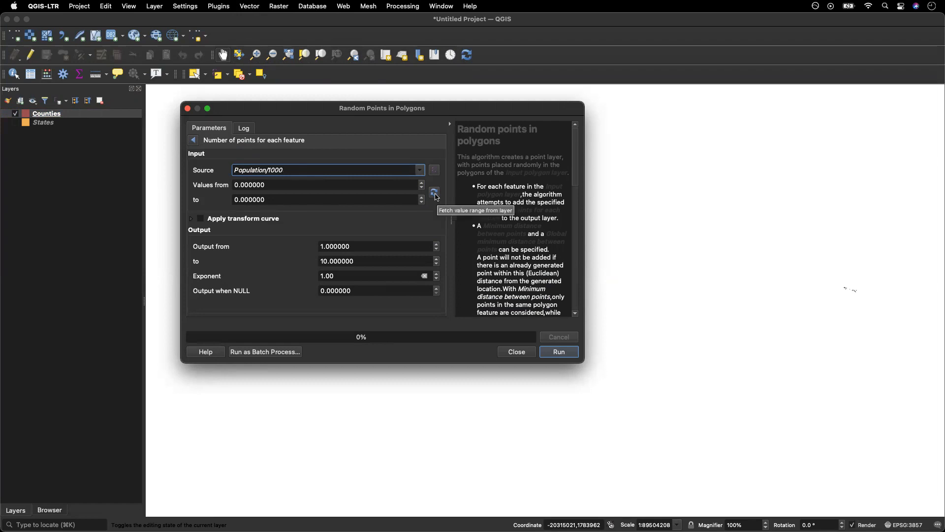
Fetch the Population/1000 value range and scale output points from 0 to 10082.
left_click(434, 195)
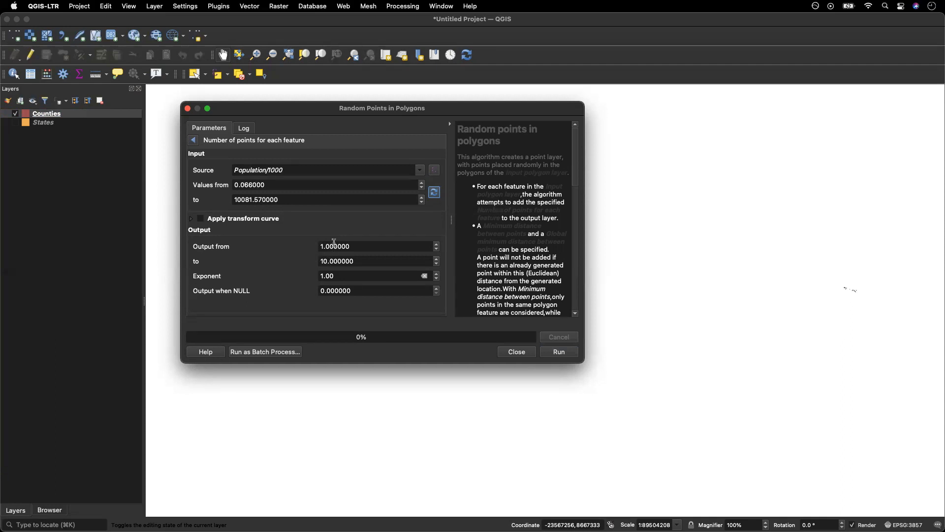
left_click(355, 247)
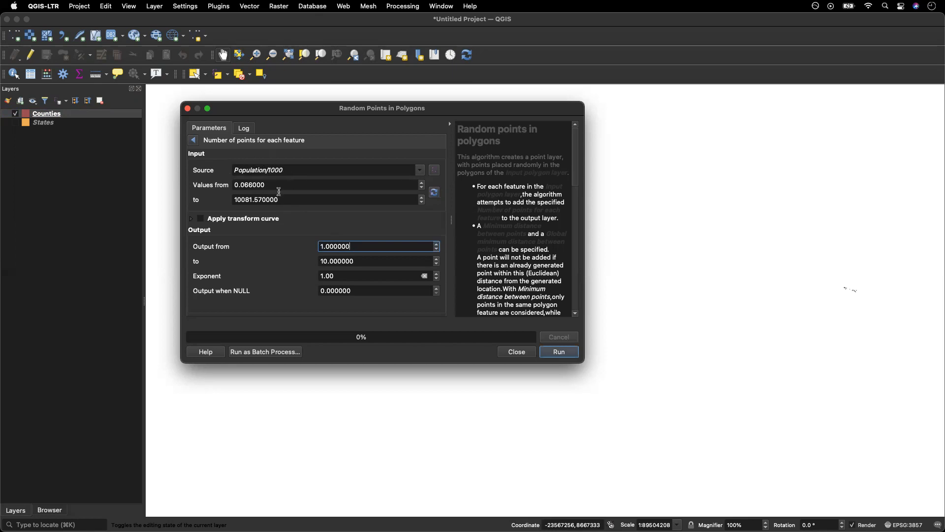
left_click_drag(353, 246, 301, 244)
type("0")
key("Tab")
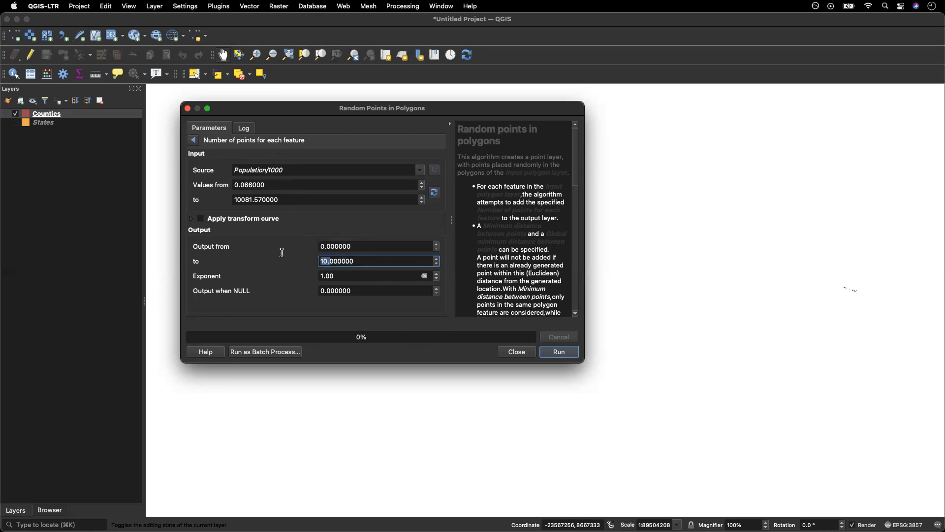
left_click(435, 195)
type("1")
double_click(344, 261)
type("1")
type("0082")
left_click(330, 305)
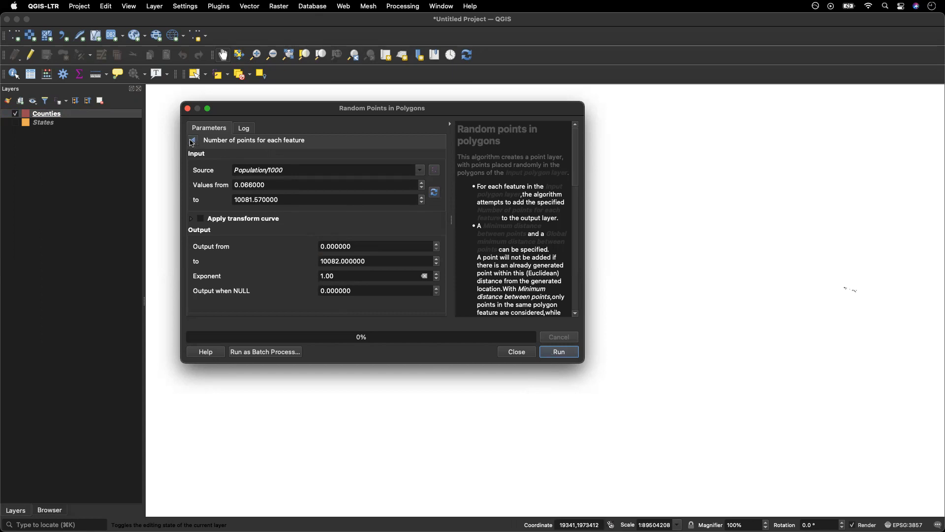
Direct the random points output to a DotDensity1 shapefile in the GIS Data folder.
left_click(195, 141)
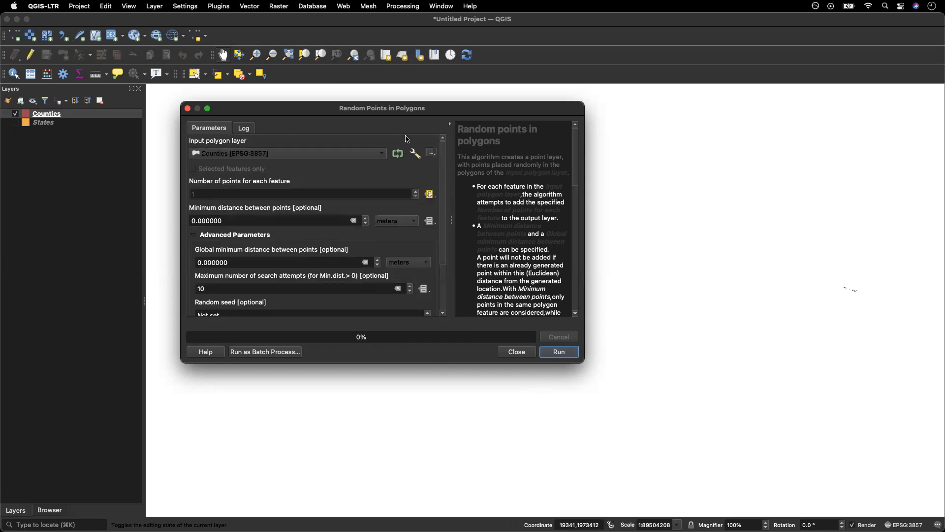
scroll(445, 182, "down", 5)
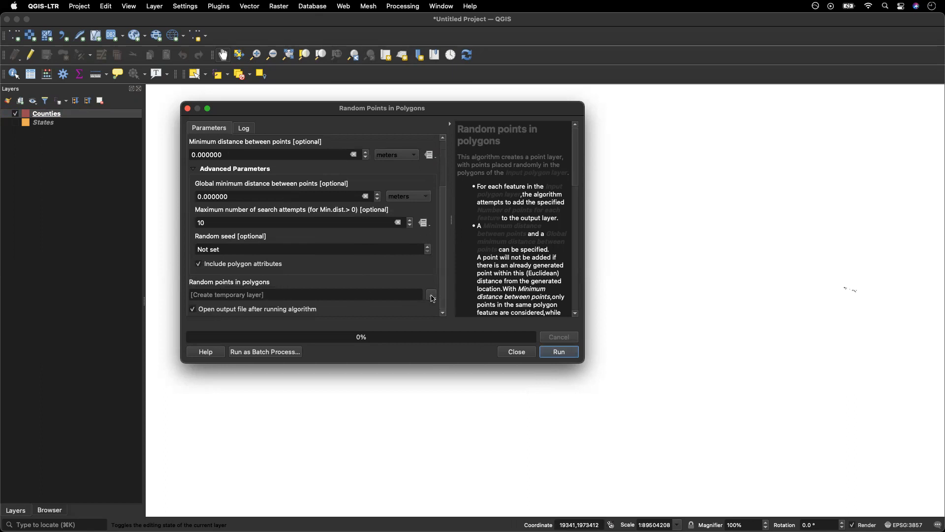
left_click(431, 296)
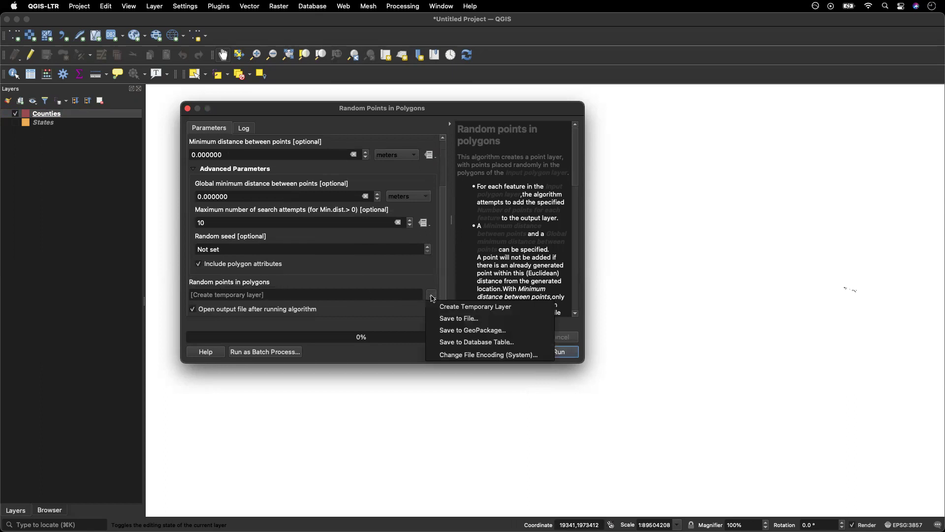
left_click(456, 319)
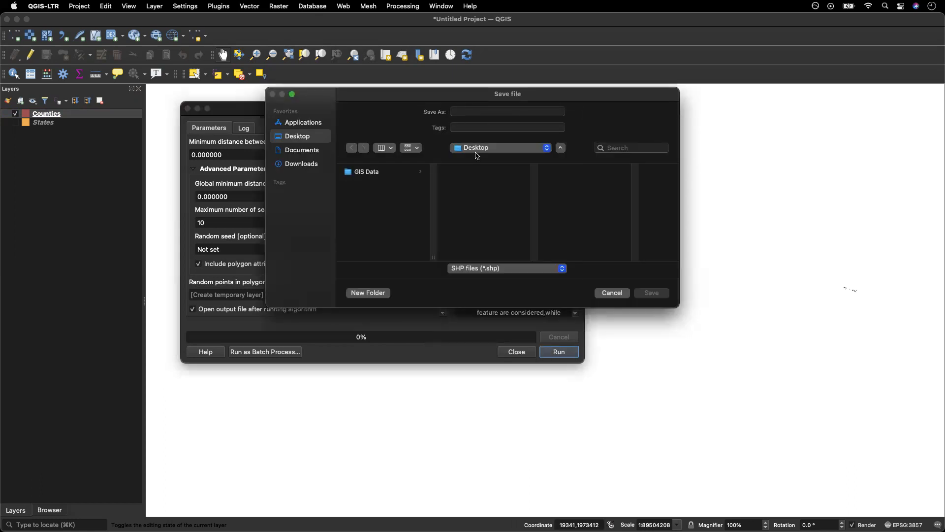
left_click(476, 147)
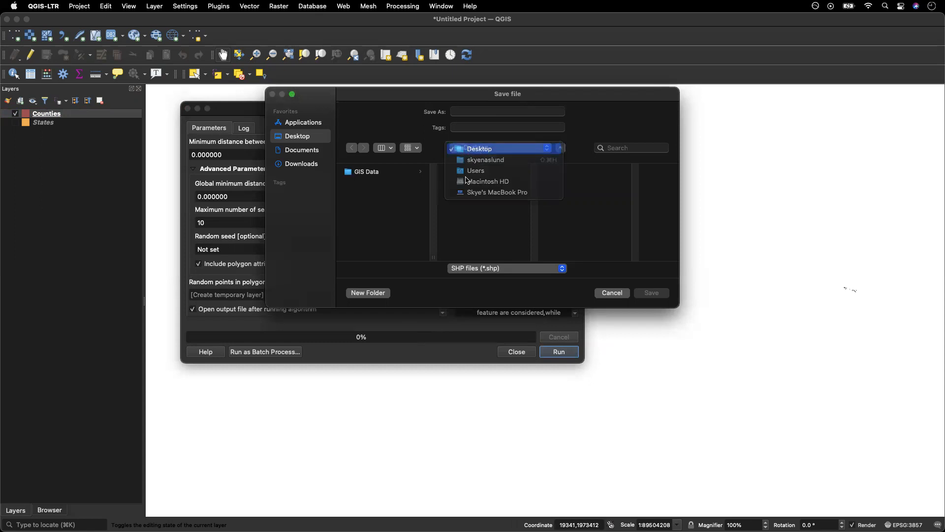
key("Escape")
left_click(372, 176)
left_click(474, 111)
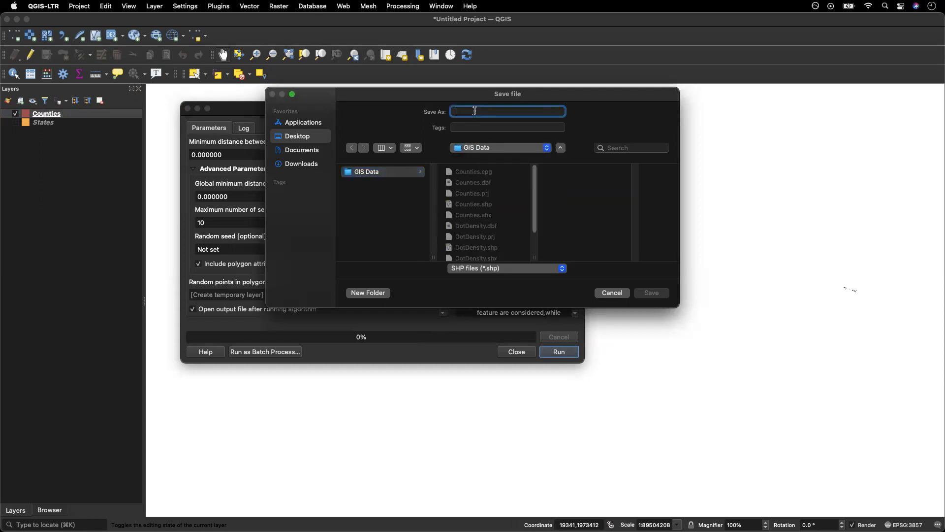
type("DotDensity1")
Save as DotDensity1.shp and run the tool, generating 324,486 random points.
left_click(659, 296)
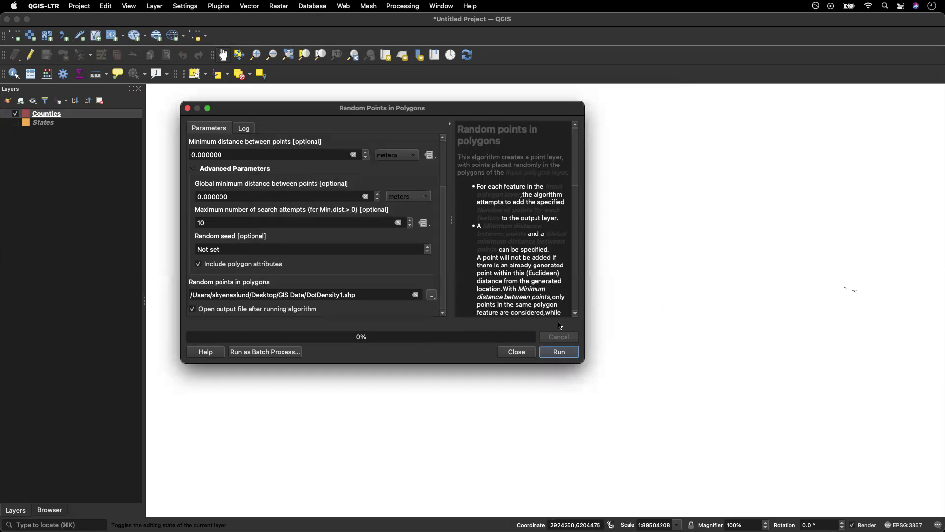
left_click(560, 352)
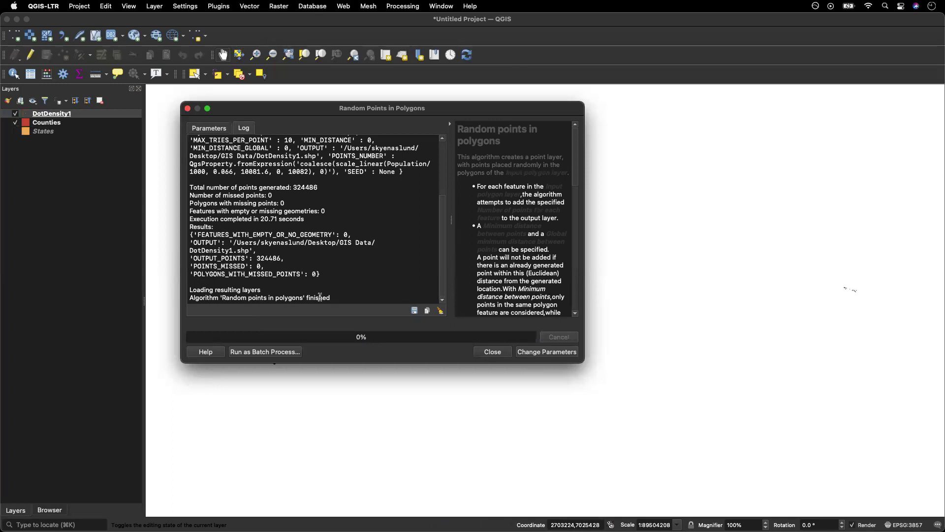
Zoom onto the contiguous US and show orange States instead of Counties beneath the dots.
left_click(492, 351)
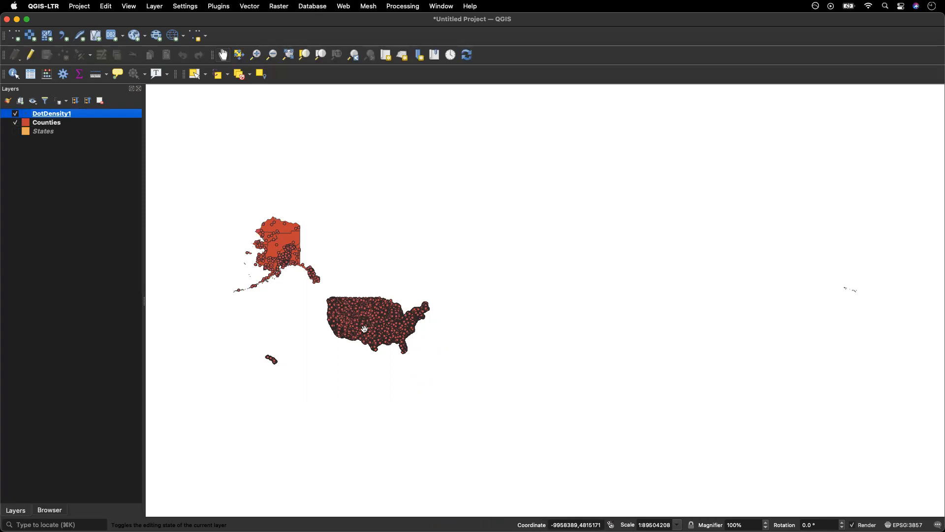
left_click(255, 55)
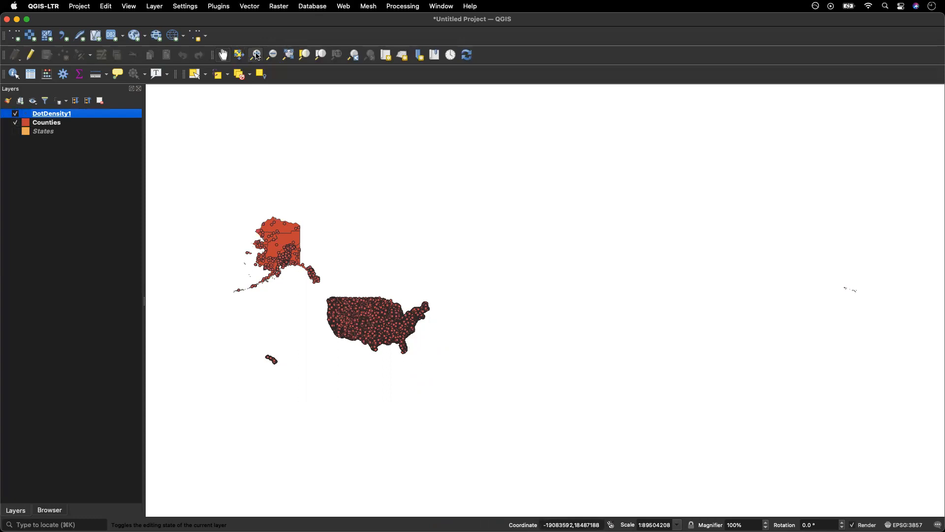
left_click_drag(322, 292, 436, 365)
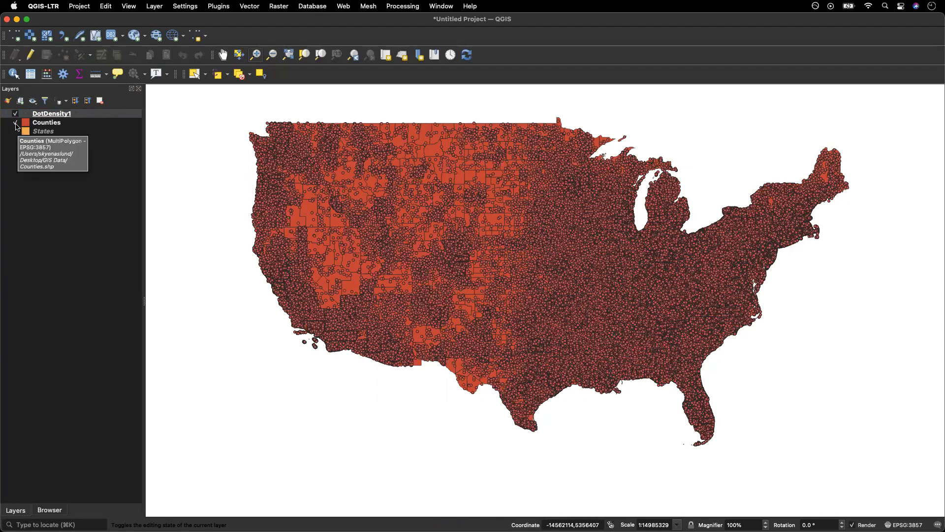
left_click(15, 123)
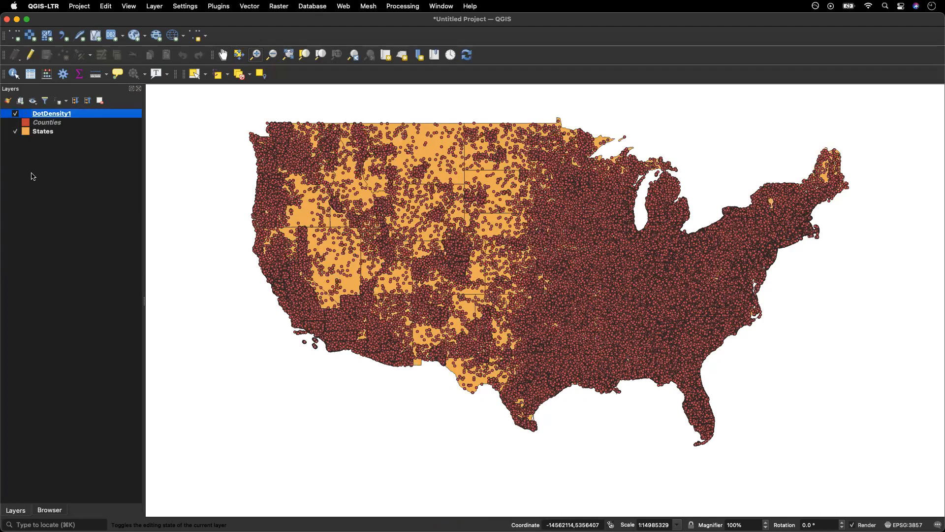
Style DotDensity1 with the topo pop city marker at size 0.3.
right_click(60, 116)
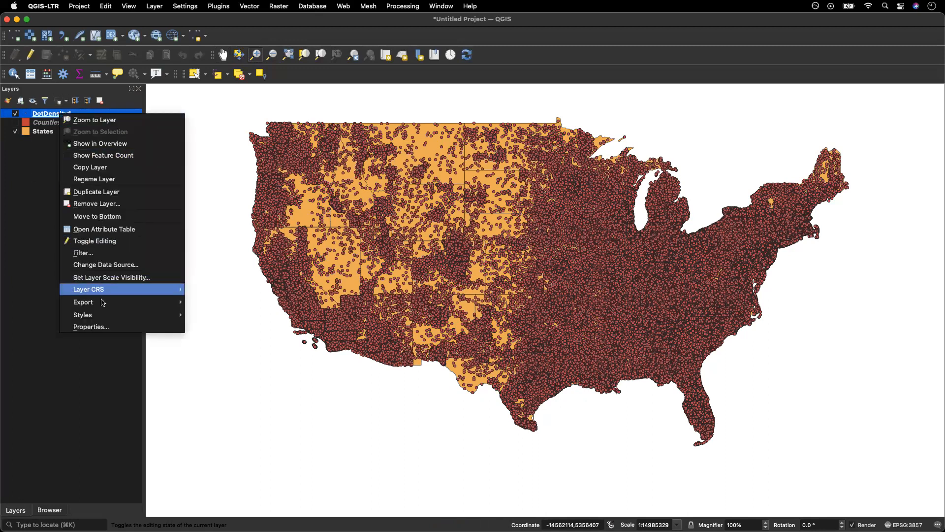
left_click(104, 331)
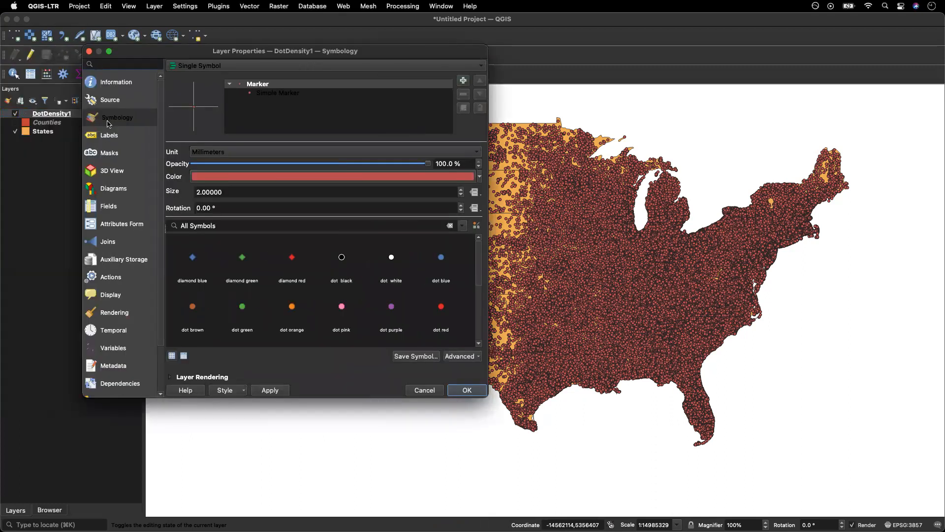
left_click_drag(151, 55, 239, 89)
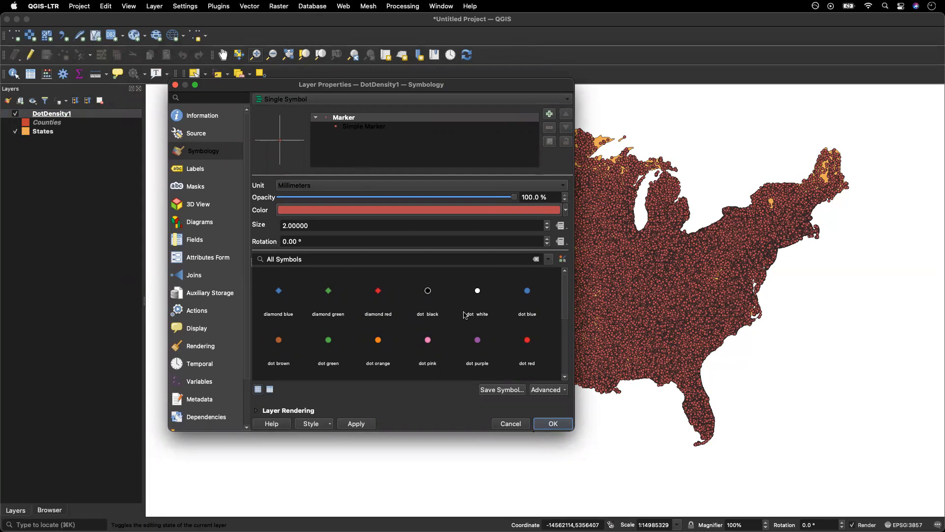
scroll(470, 324, "down", 5)
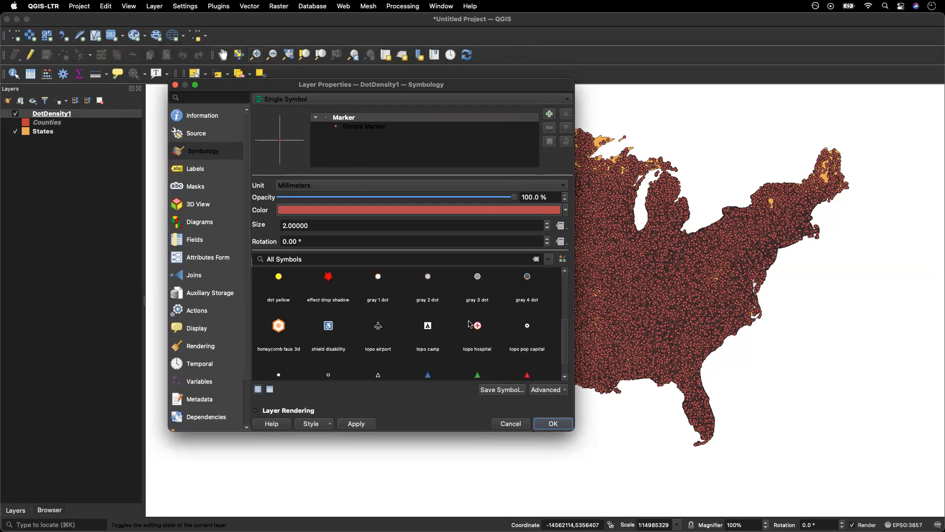
scroll(392, 315, "down", 1)
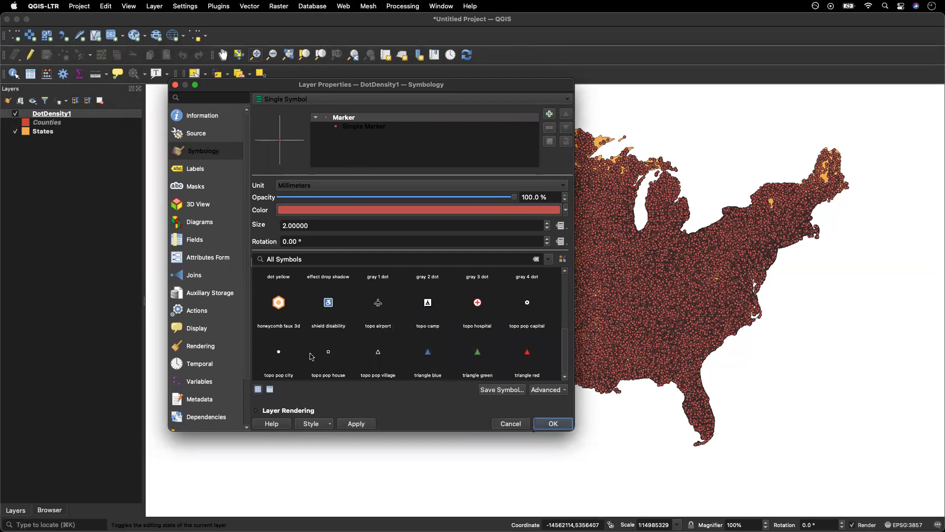
left_click(280, 353)
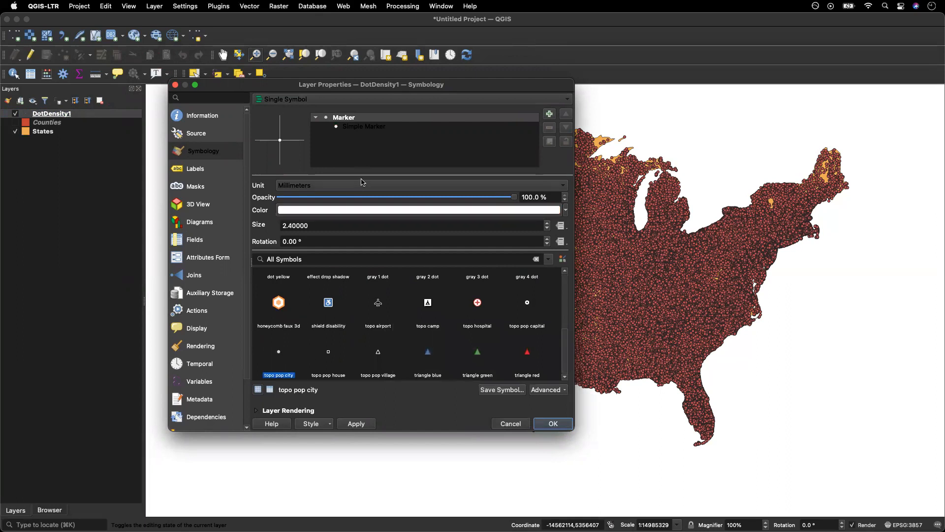
left_click_drag(318, 225, 256, 225)
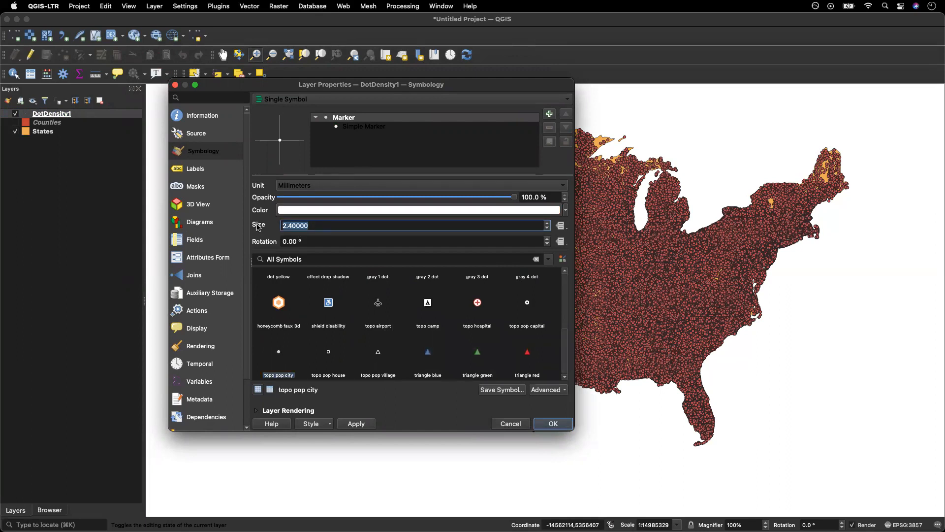
type(".3")
left_click(549, 424)
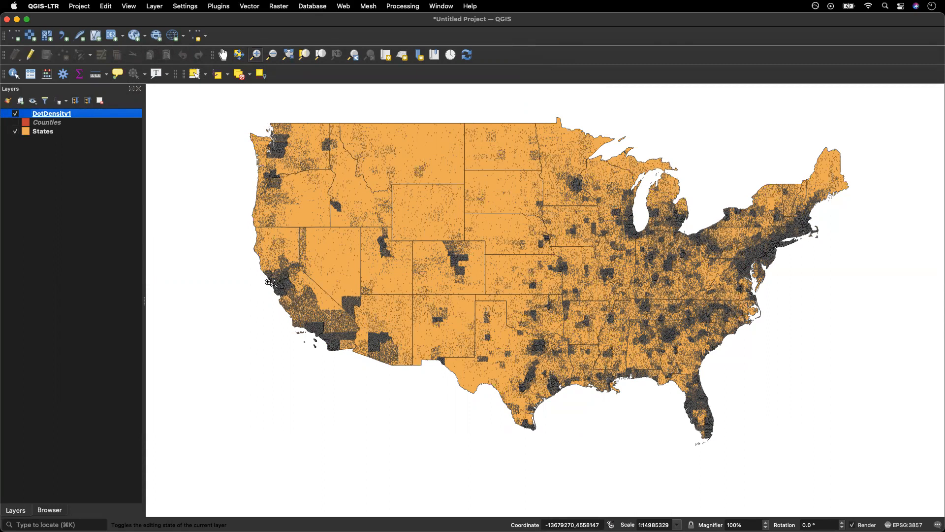
Deselect DotDensity1 and return to the Vector research tools menu.
left_click(87, 316)
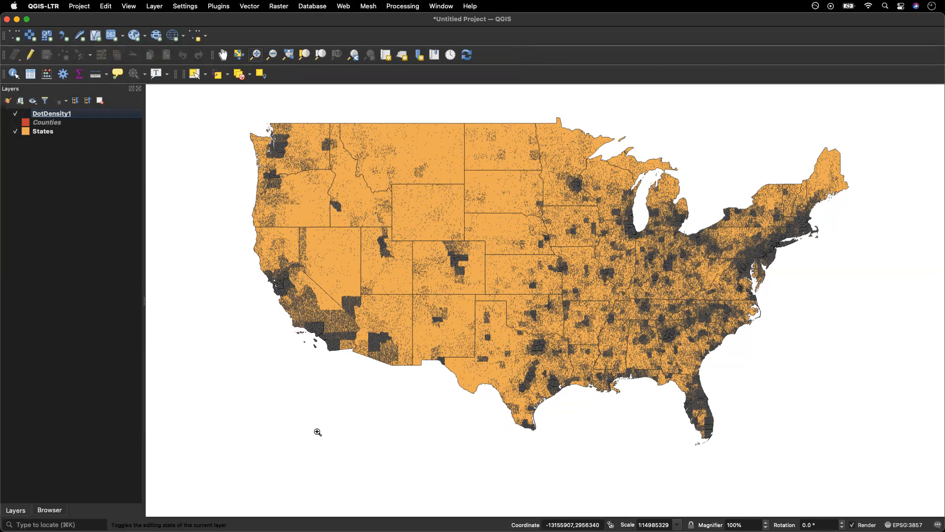
left_click(250, 9)
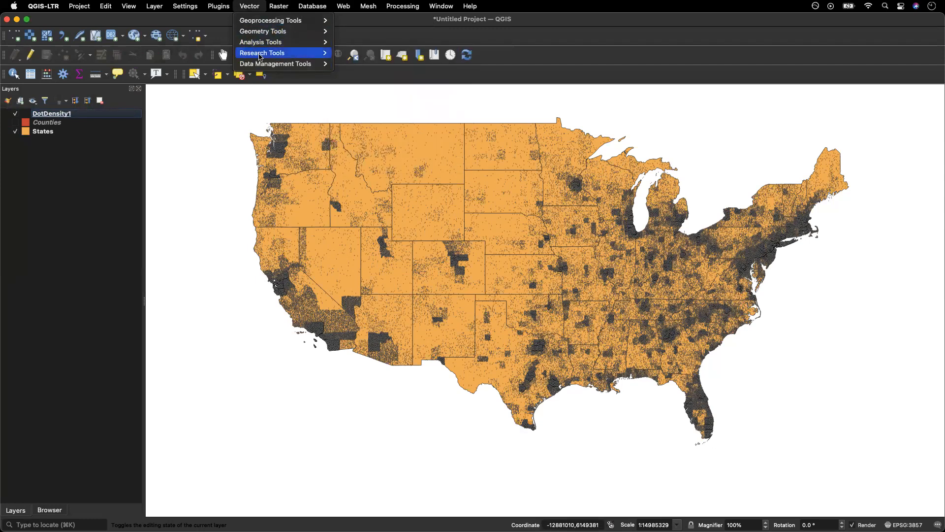
mouse_move(263, 52)
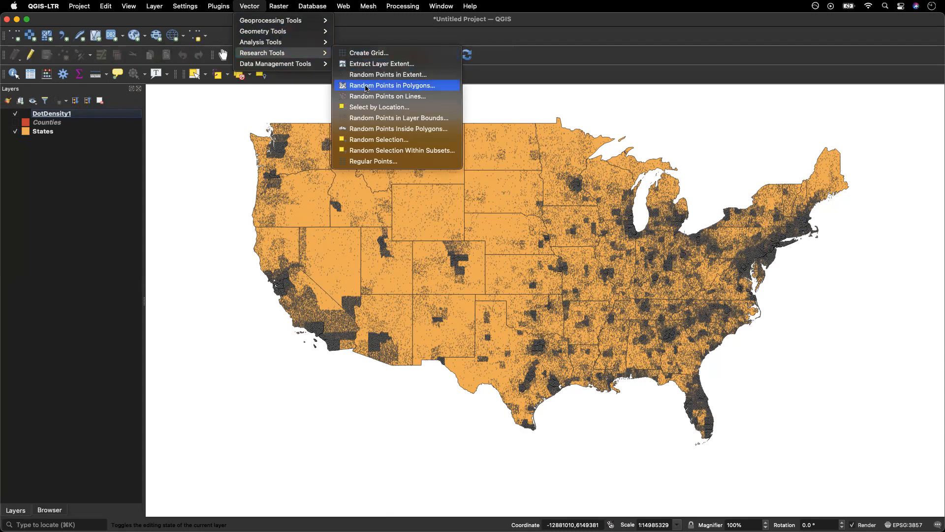
Reopen Random Points in Polygons on Counties with the point-count Assistant.
left_click(366, 87)
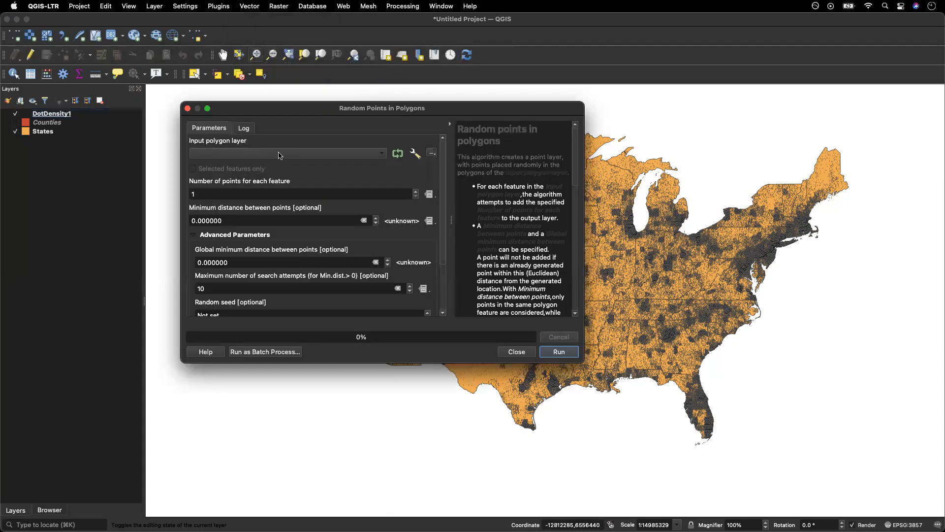
left_click(228, 153)
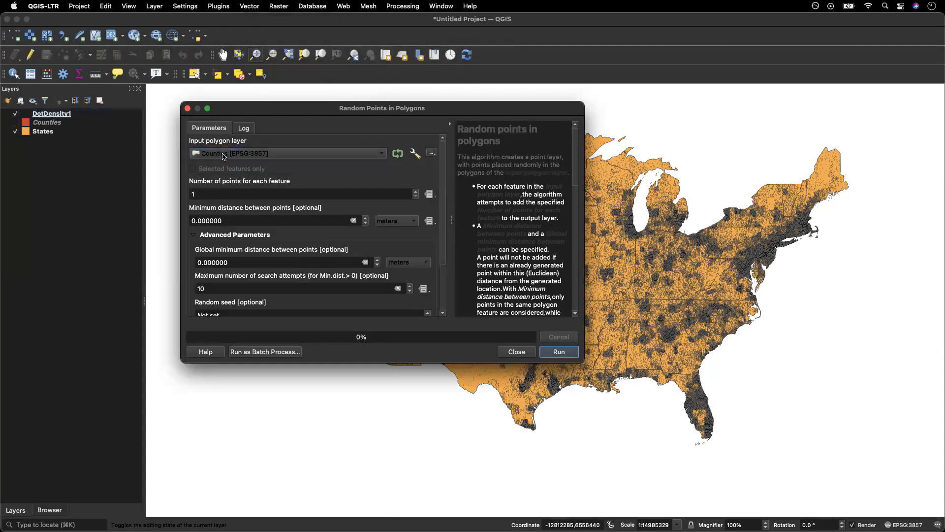
left_click(430, 197)
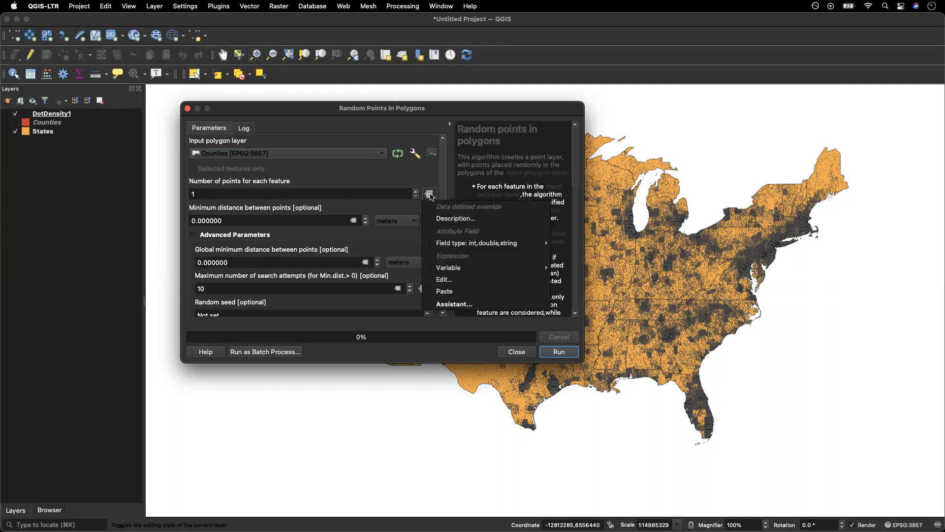
left_click(449, 305)
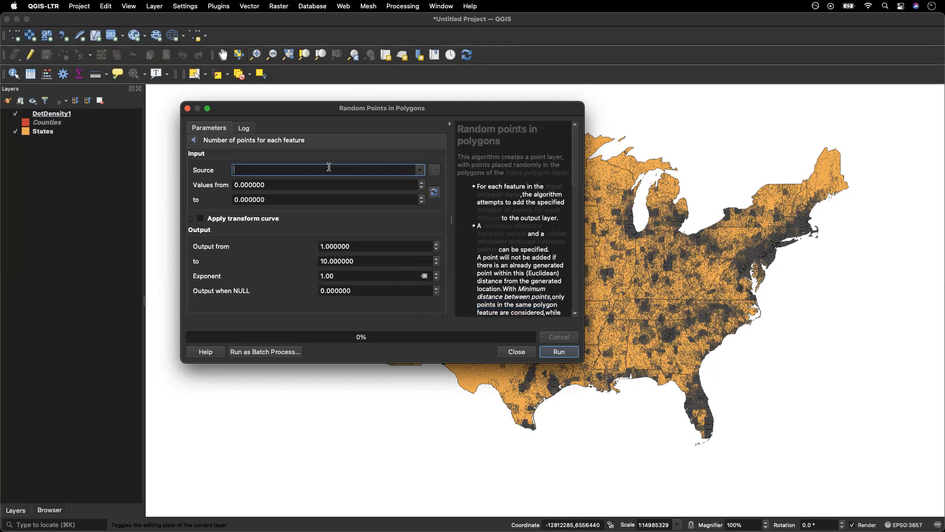
type("Population")
type("ulation")
type("5000")
Scale Population/5000 from its fetched range onto 0 to 2016 output points.
left_click(436, 193)
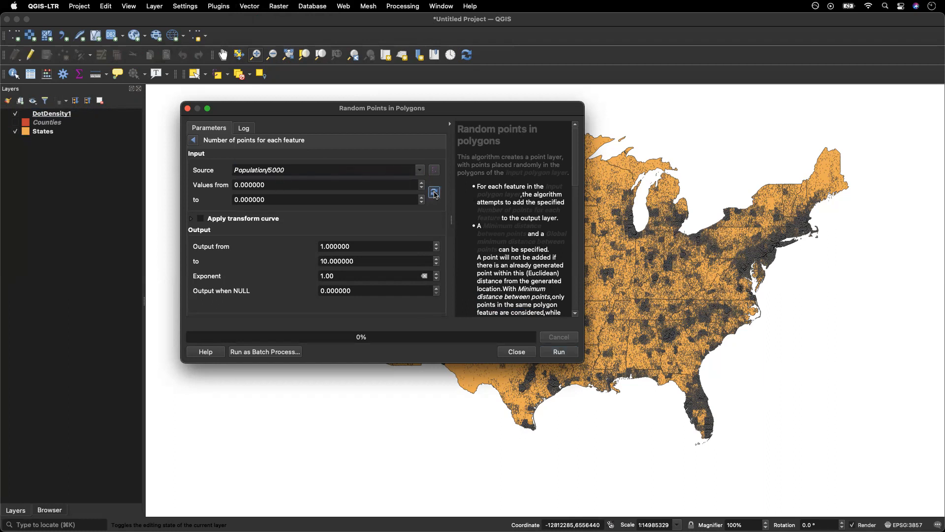
left_click_drag(351, 247, 302, 245)
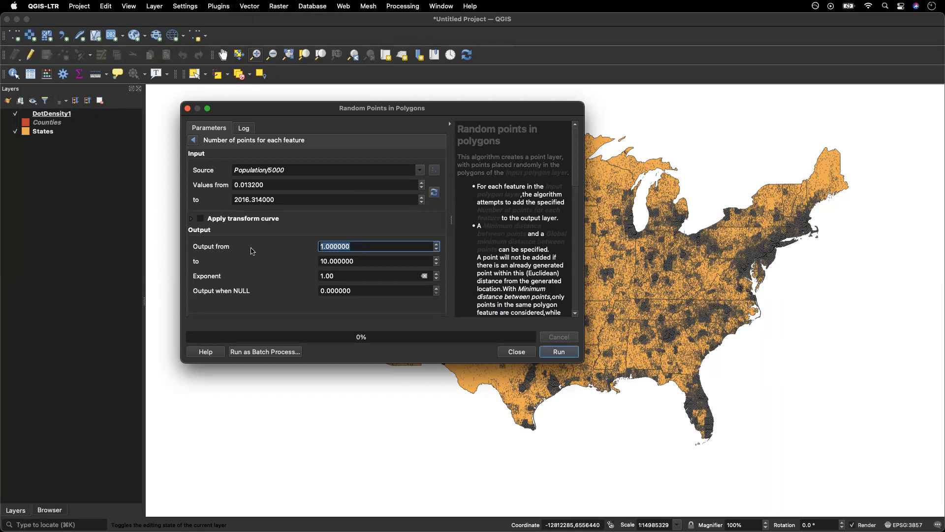
type("0")
left_click_drag(356, 261, 298, 262)
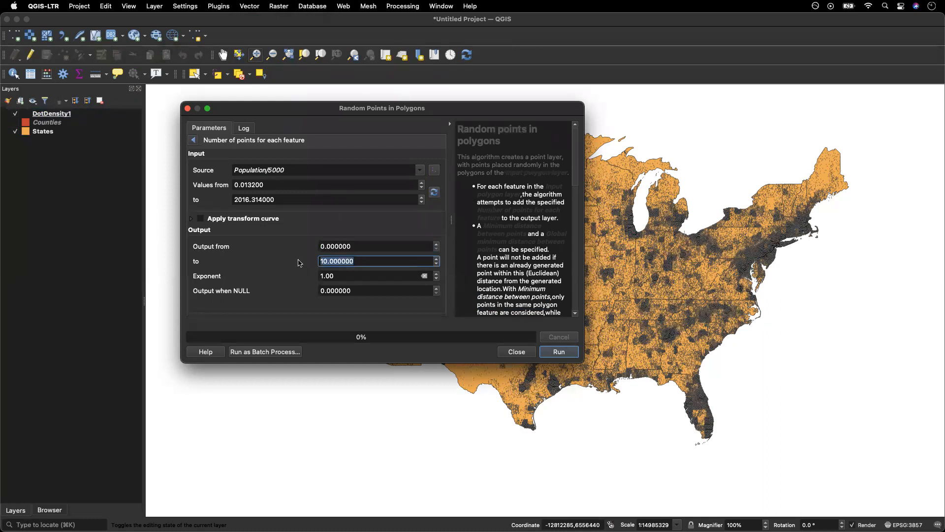
type("2016")
left_click(195, 141)
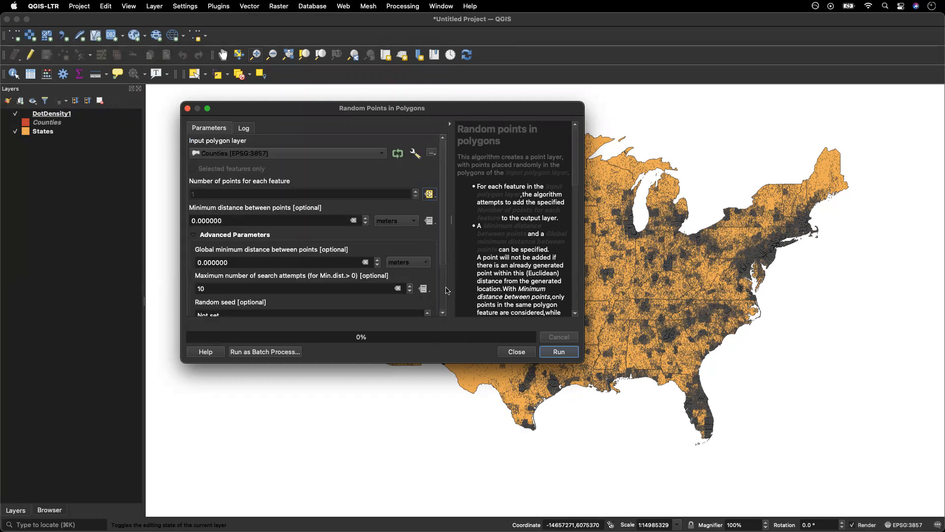
scroll(446, 307, "down", 3)
Save output as DotDensity2 and run, generating 64,857 points over the states.
left_click(432, 296)
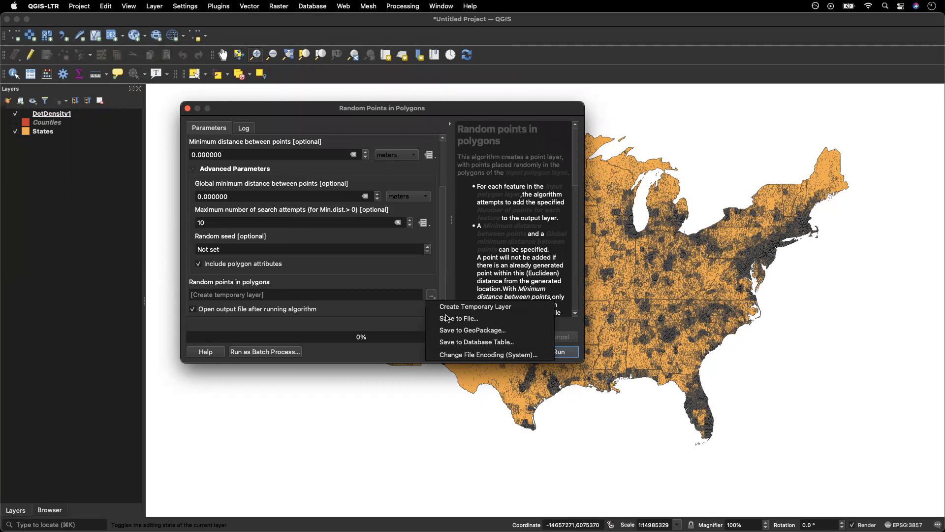
left_click(454, 319)
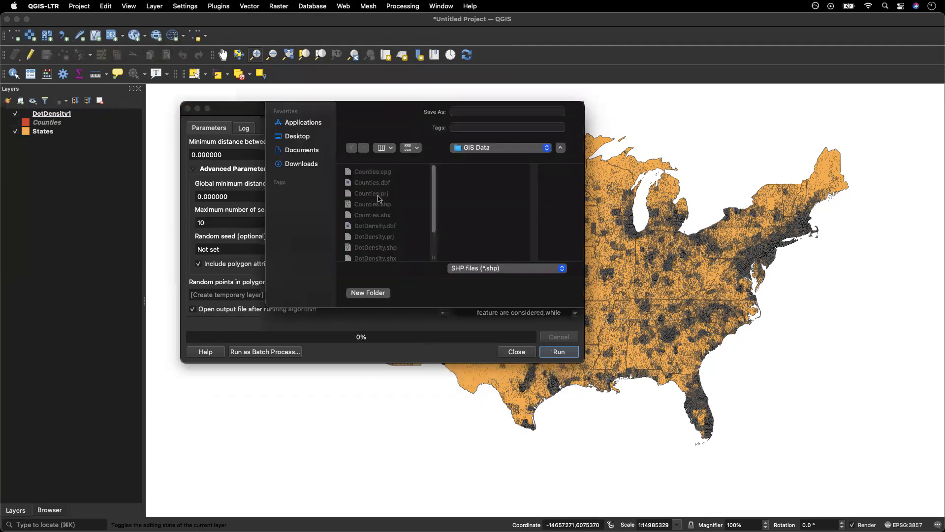
type("DotDensity2")
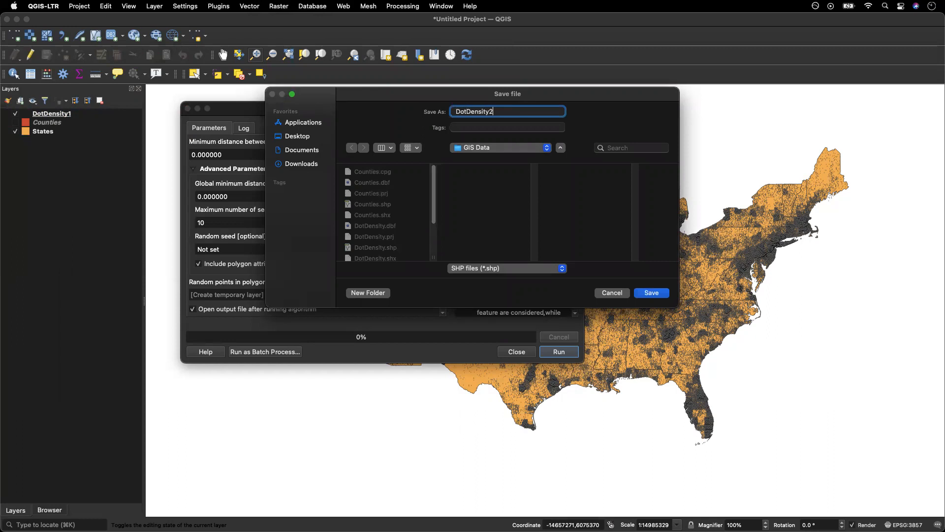
left_click(651, 293)
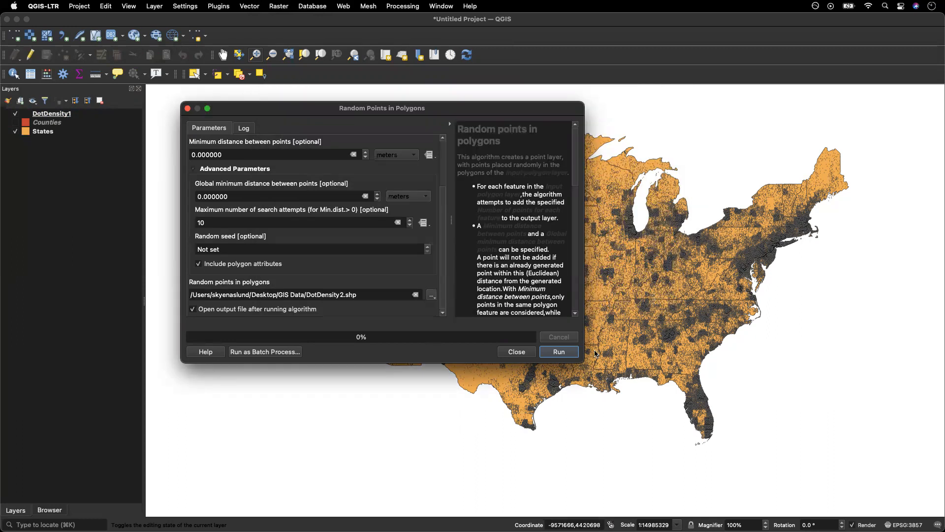
left_click(573, 353)
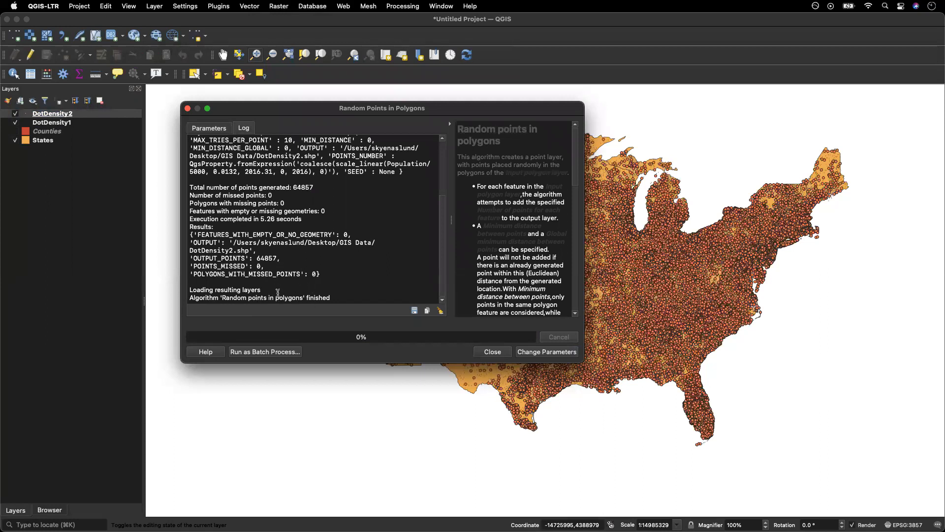
left_click(492, 352)
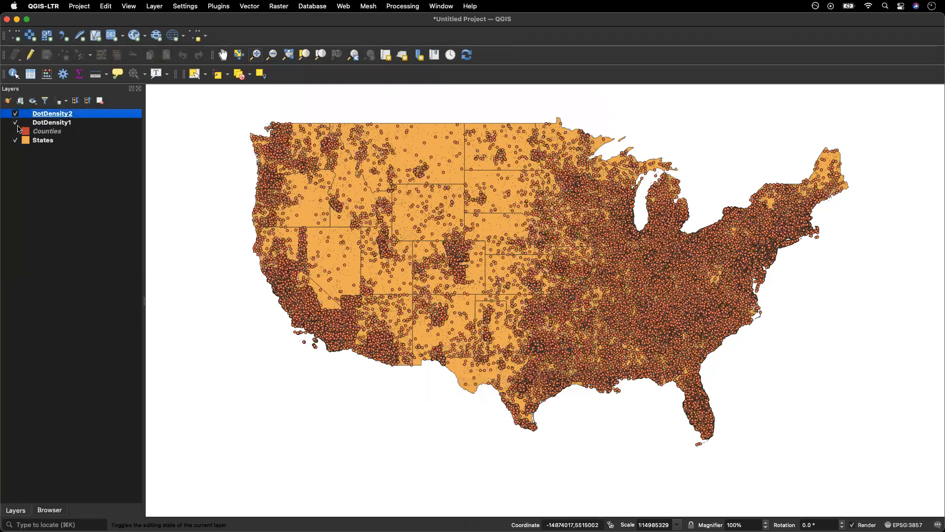
Hide DotDensity1 and bring up DotDensity2's symbology properties.
left_click(15, 123)
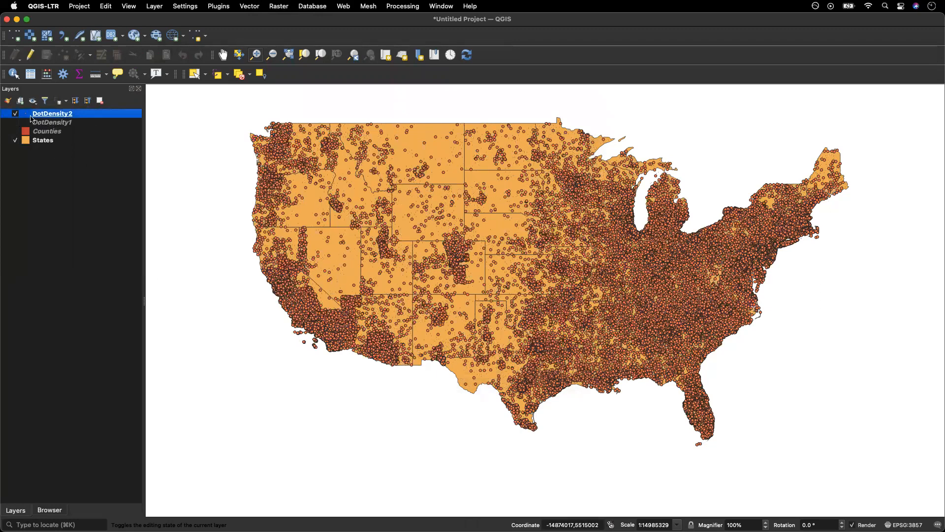
right_click(53, 115)
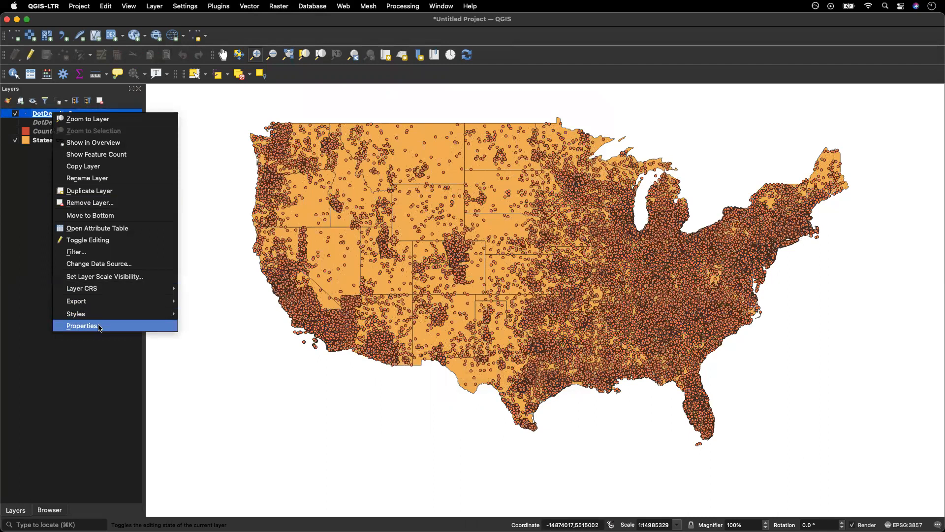
key("Return")
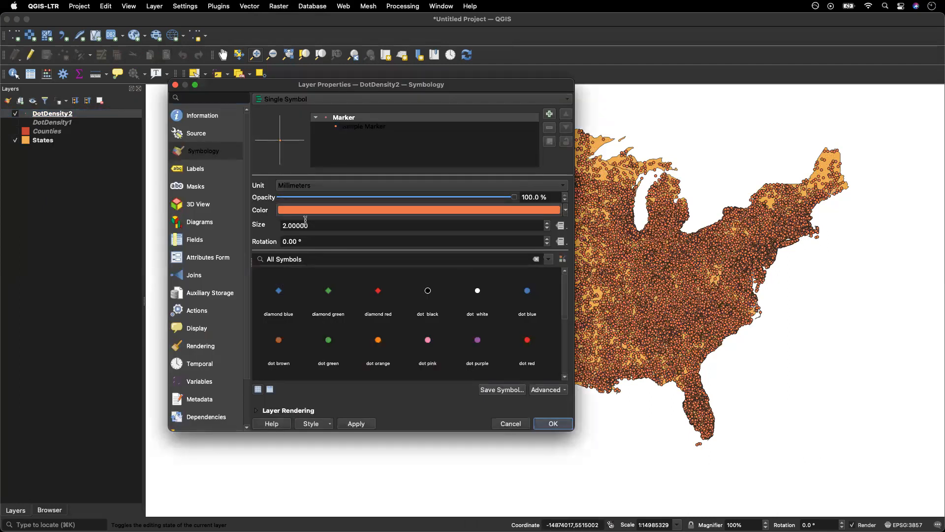
scroll(559, 298, "down", 5)
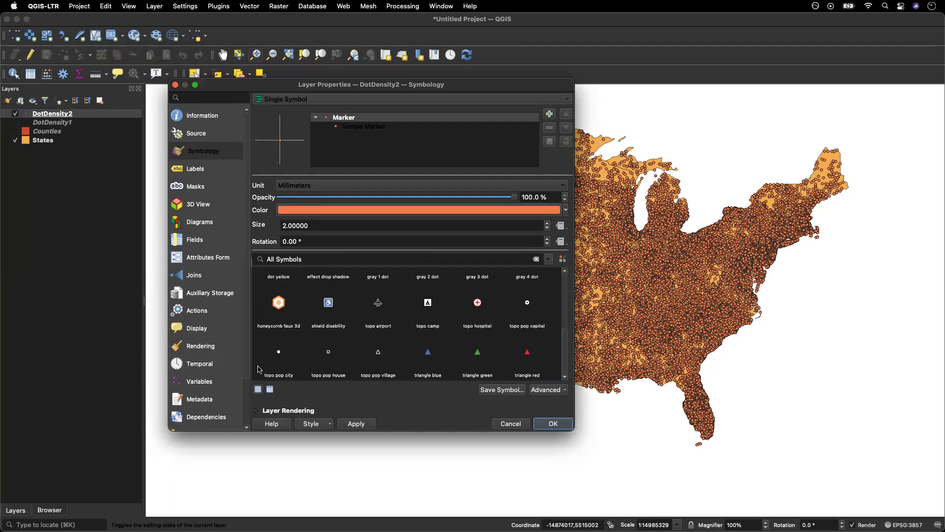
Style DotDensity2 with the topo pop city marker at size 0.3 and apply it.
left_click(279, 354)
left_click_drag(315, 227, 252, 224)
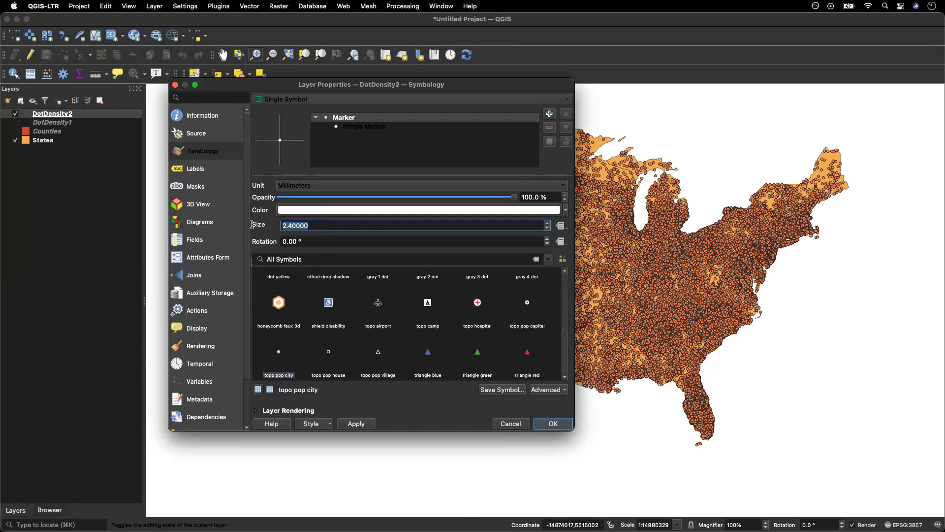
type(".3")
left_click(550, 423)
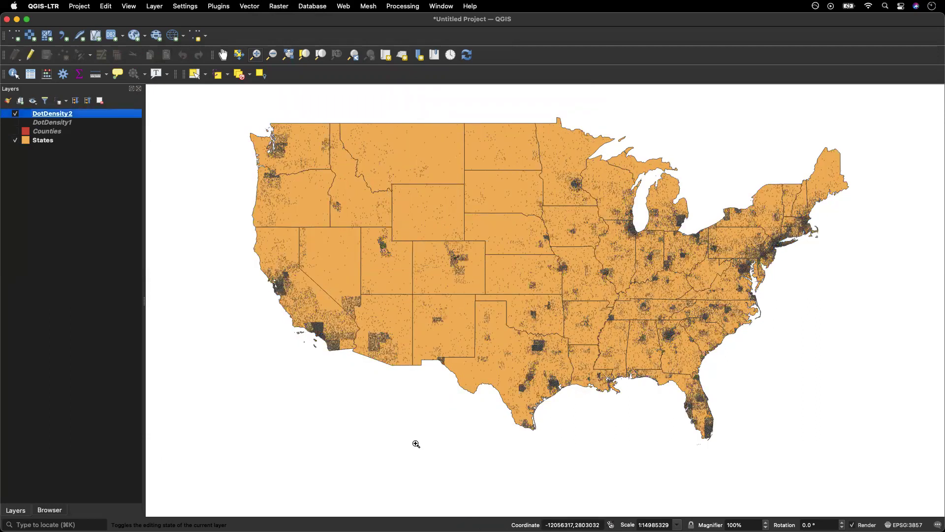